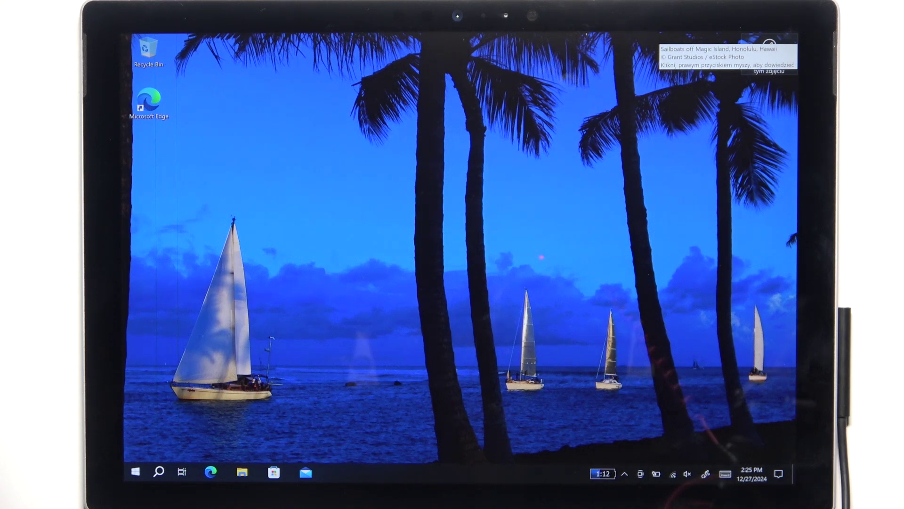
Open the Windows 10 Start menu from the taskbar.
left_click(135, 472)
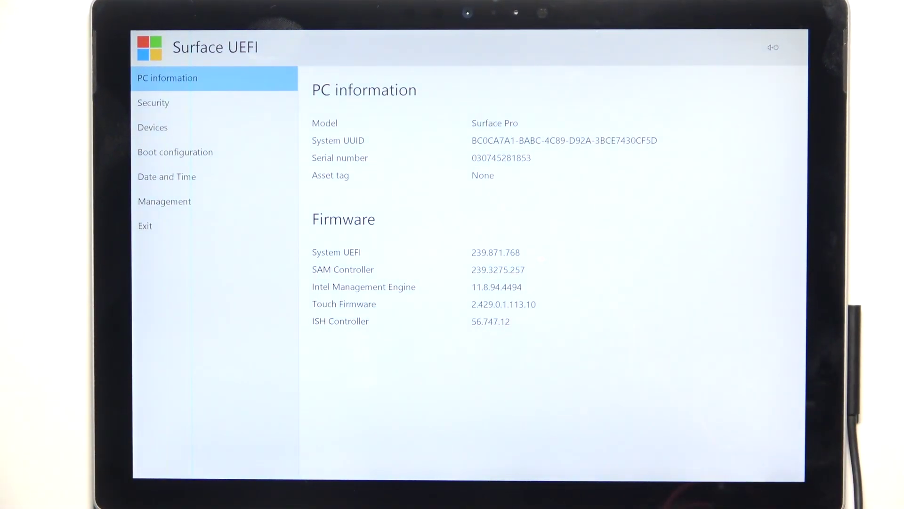
Browse the Security, Devices, Boot configuration, Date and Time, and Management pages, ending on Exit.
left_click(153, 103)
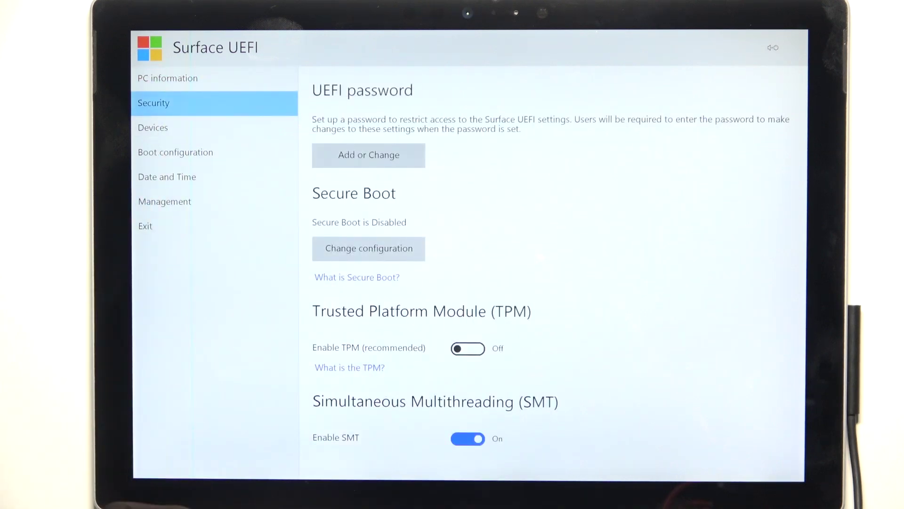
left_click(153, 127)
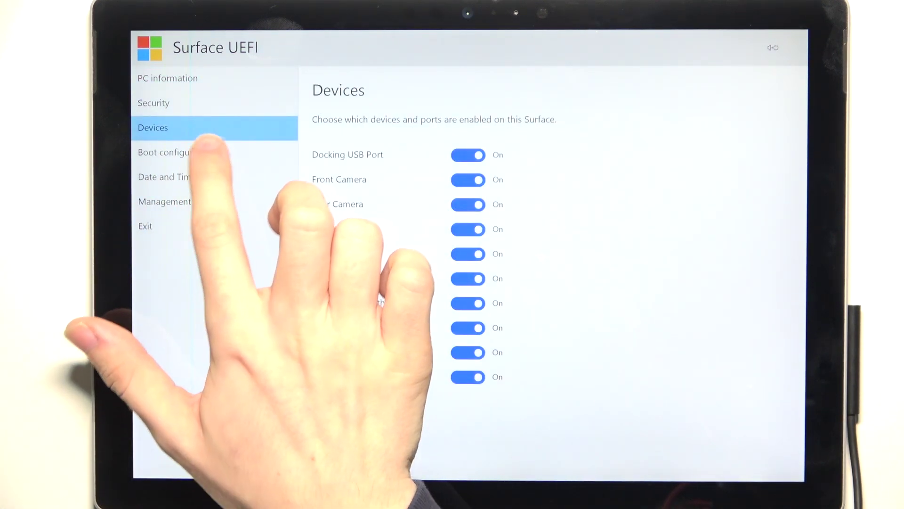
left_click(169, 152)
left_click(167, 176)
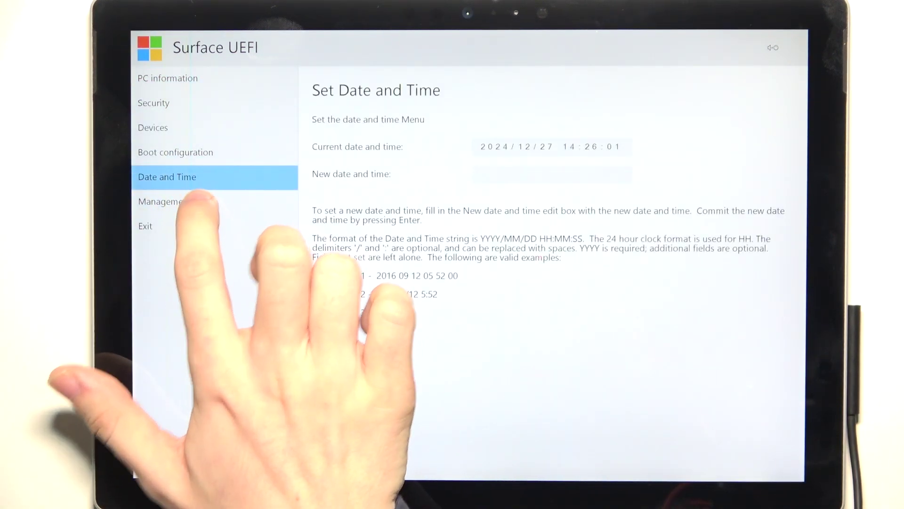
left_click(165, 201)
left_click(167, 78)
left_click(164, 201)
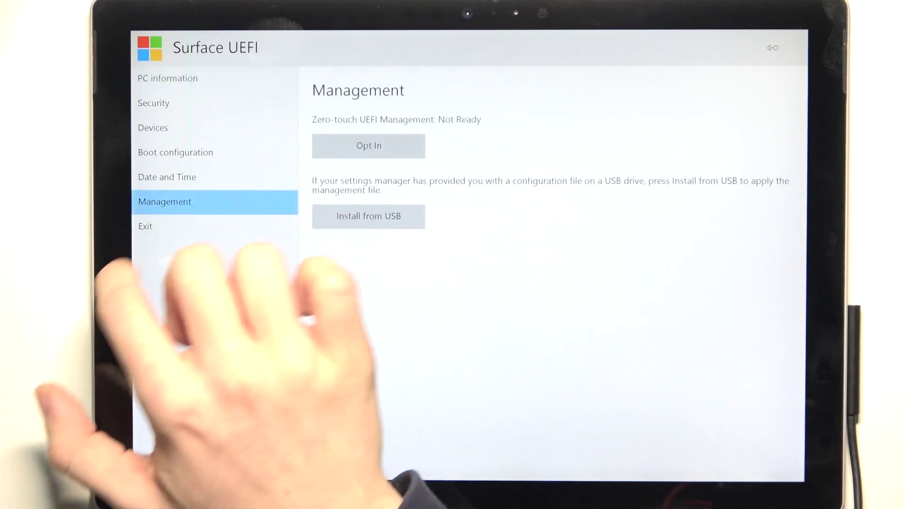
left_click(156, 226)
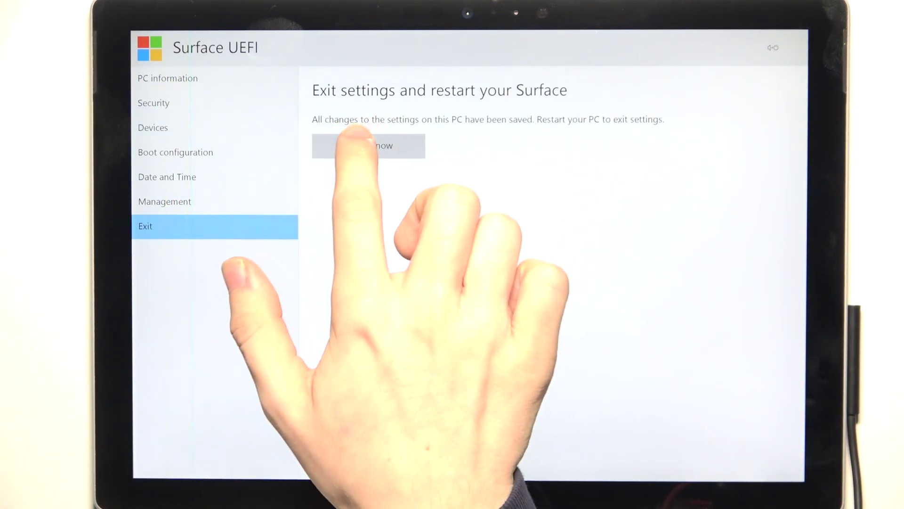
Choose Restart now on the Exit page to reboot the Surface.
left_click(369, 145)
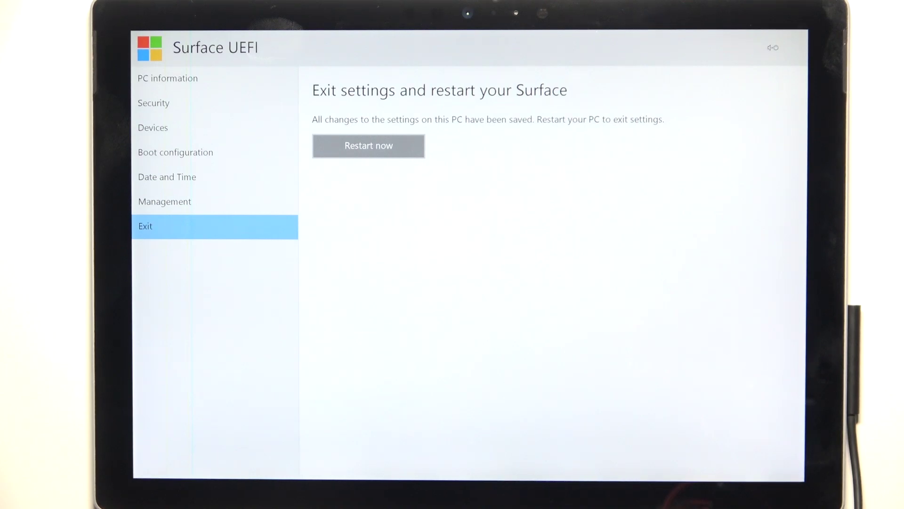